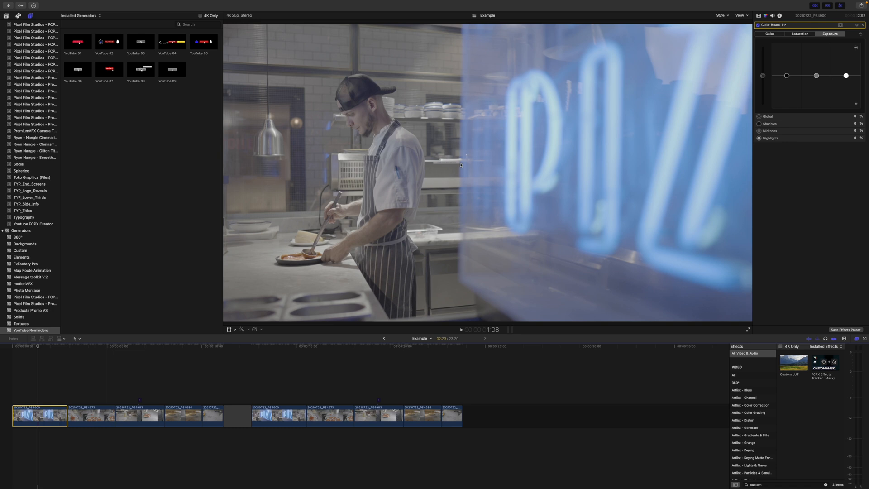
Try boosting the first clip's global saturation in Color Board 1.
{"action": "left_click", "coordinate": [766, 17]}
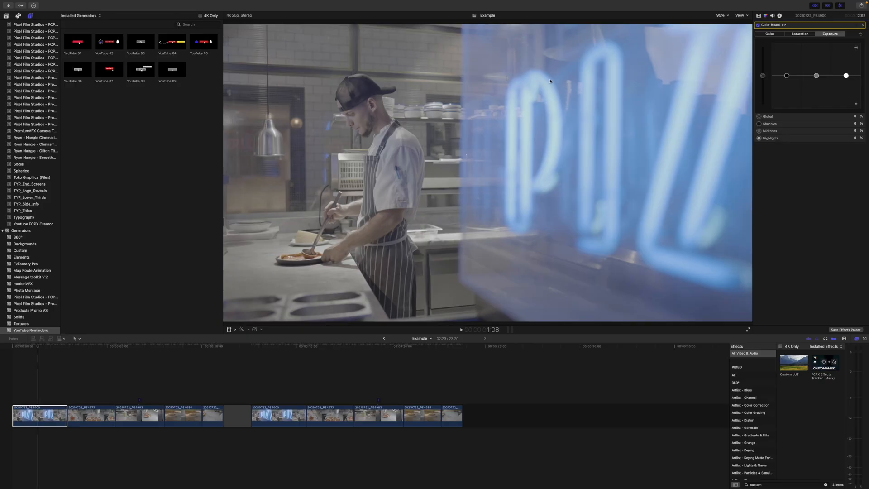
{"action": "left_click", "coordinate": [800, 35]}
{"action": "left_click_drag", "start_coordinate": [762, 77], "coordinate": [763, 63]}
{"action": "left_click", "coordinate": [762, 76]}
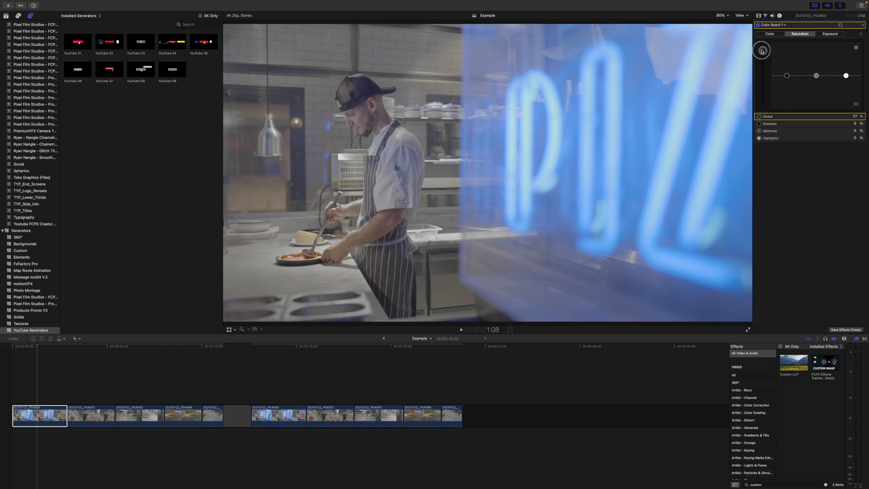
Try small exposure changes to the global, shadow, midtone and highlight controls, and reset Color Board 1.
{"action": "left_click", "coordinate": [831, 34]}
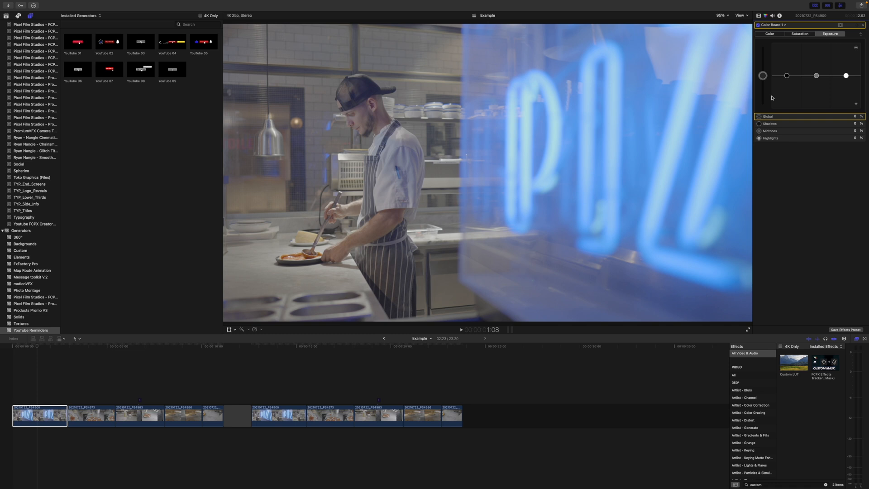
{"action": "mouse_move", "coordinate": [763, 76]}
{"action": "left_mouse_down"}
{"action": "mouse_move", "coordinate": [763, 93]}
{"action": "mouse_move", "coordinate": [763, 74]}
{"action": "left_mouse_up"}
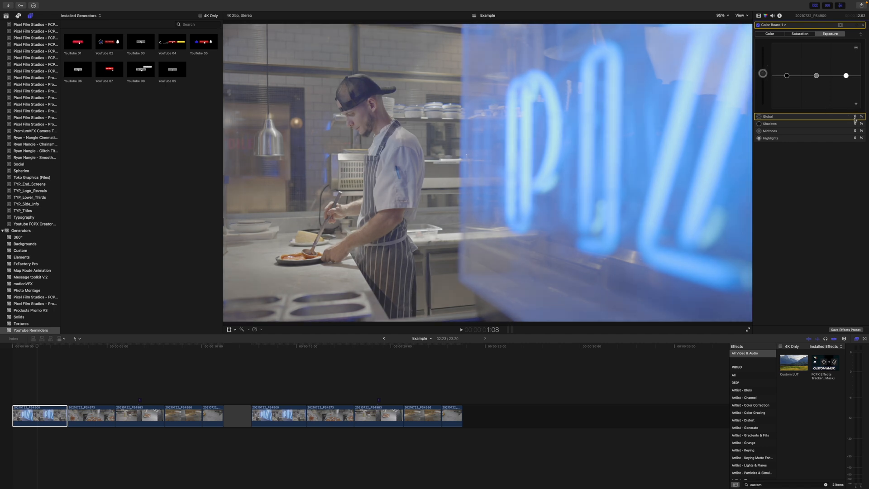
{"action": "left_click_drag", "start_coordinate": [762, 73], "coordinate": [762, 75]}
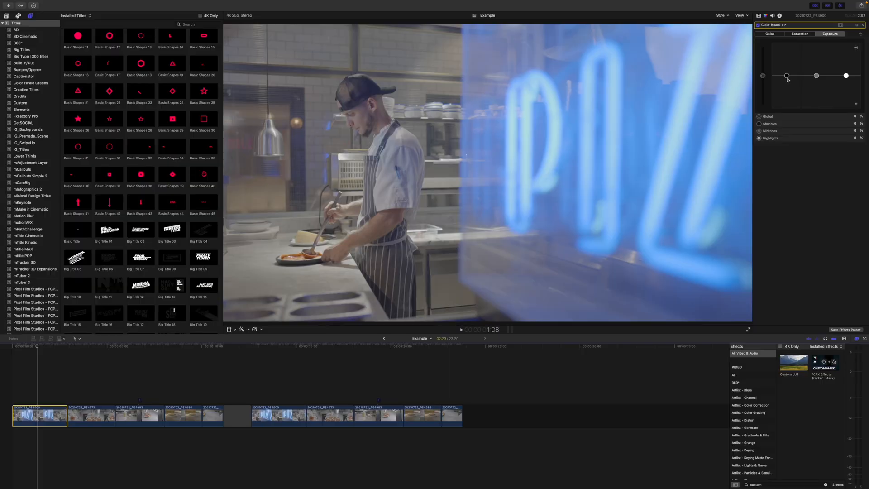
{"action": "mouse_move", "coordinate": [787, 79]}
{"action": "left_mouse_down"}
{"action": "mouse_move", "coordinate": [787, 89]}
{"action": "mouse_move", "coordinate": [787, 68]}
{"action": "mouse_move", "coordinate": [787, 78]}
{"action": "left_mouse_up"}
{"action": "left_click_drag", "start_coordinate": [845, 76], "coordinate": [818, 78]}
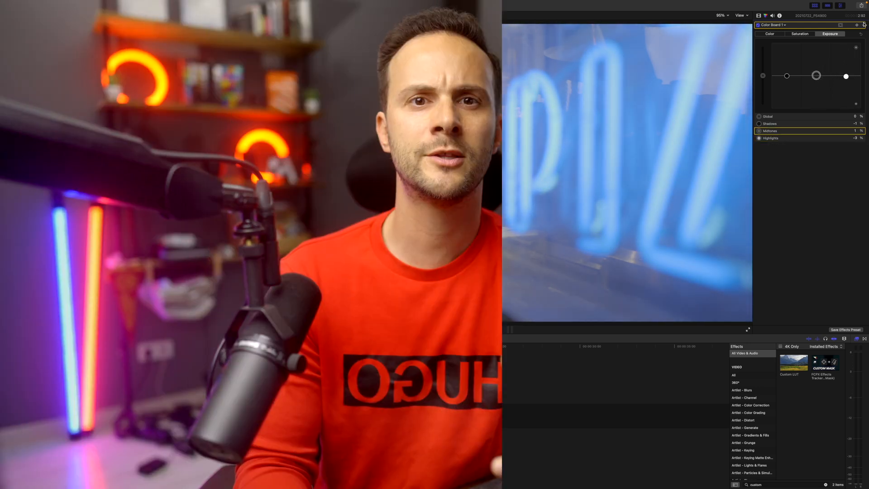
{"action": "left_click", "coordinate": [863, 25]}
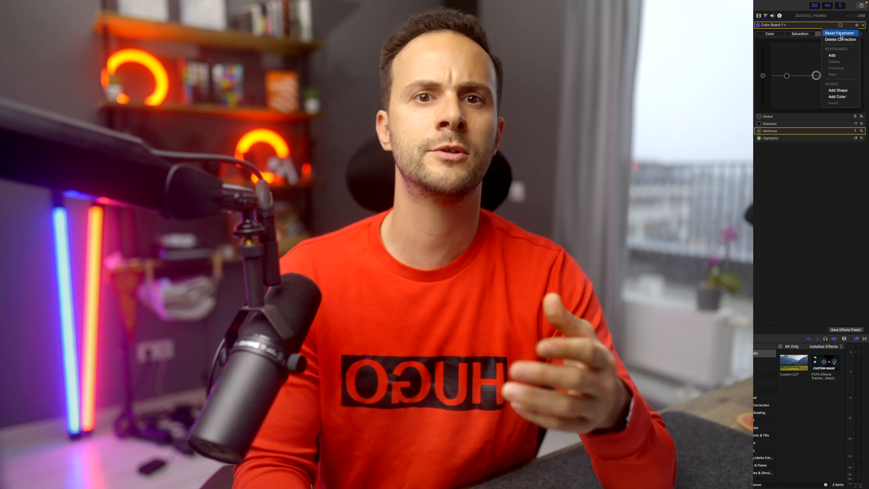
{"action": "left_click", "coordinate": [839, 33]}
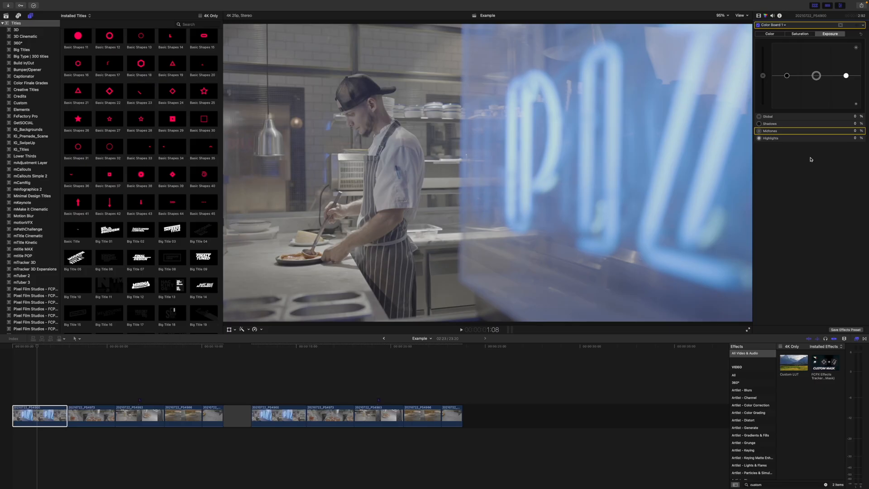
Display the video scopes beside the viewer and narrow them to enlarge the picture.
{"action": "key", "text": "super+7"}
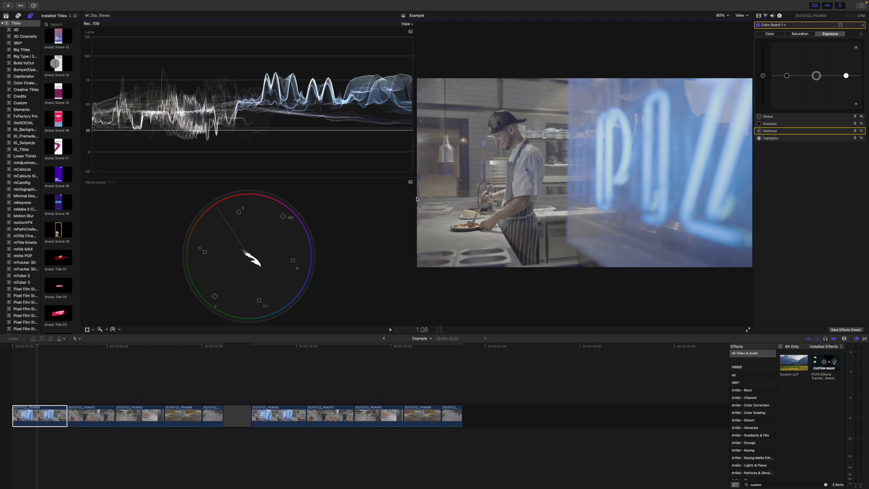
{"action": "left_click_drag", "start_coordinate": [417, 197], "coordinate": [262, 201]}
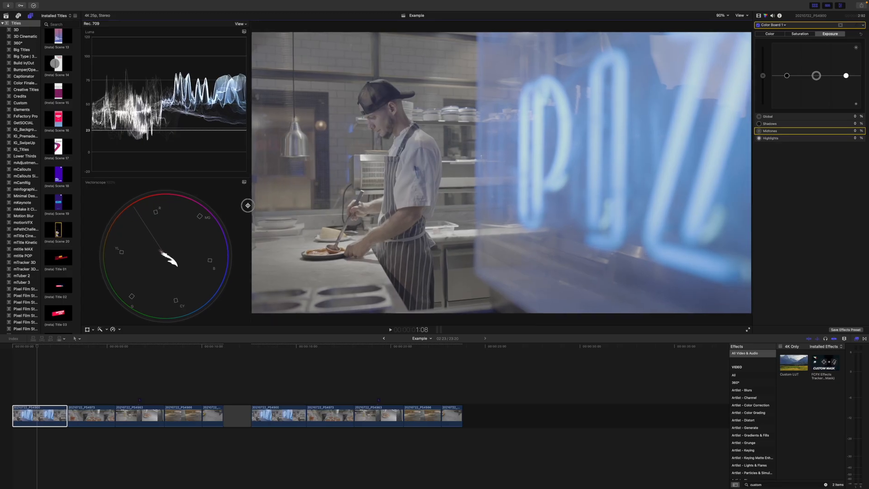
{"action": "left_click_drag", "start_coordinate": [248, 205], "coordinate": [244, 207]}
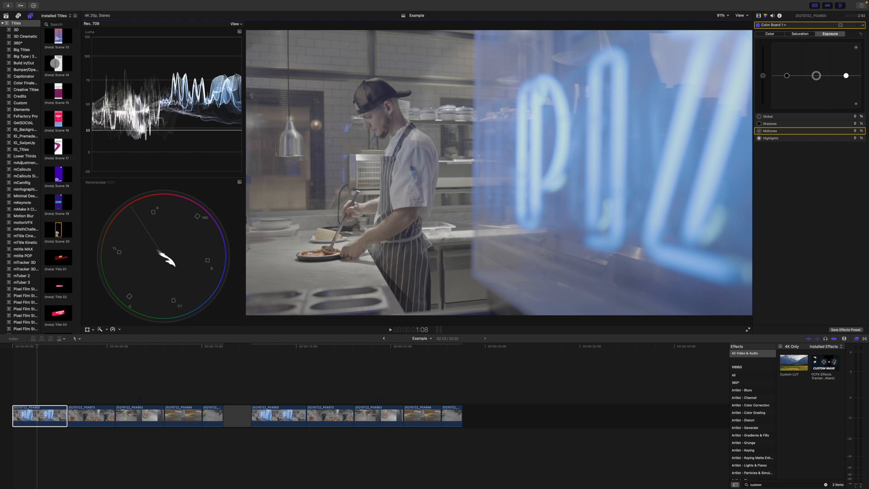
Set the first clip's Color Board exposure to about -36% for shadows and about 57% for highlights.
{"action": "mouse_move", "coordinate": [788, 77]}
{"action": "left_mouse_down"}
{"action": "mouse_move", "coordinate": [793, 97]}
{"action": "mouse_move", "coordinate": [793, 85]}
{"action": "left_mouse_up"}
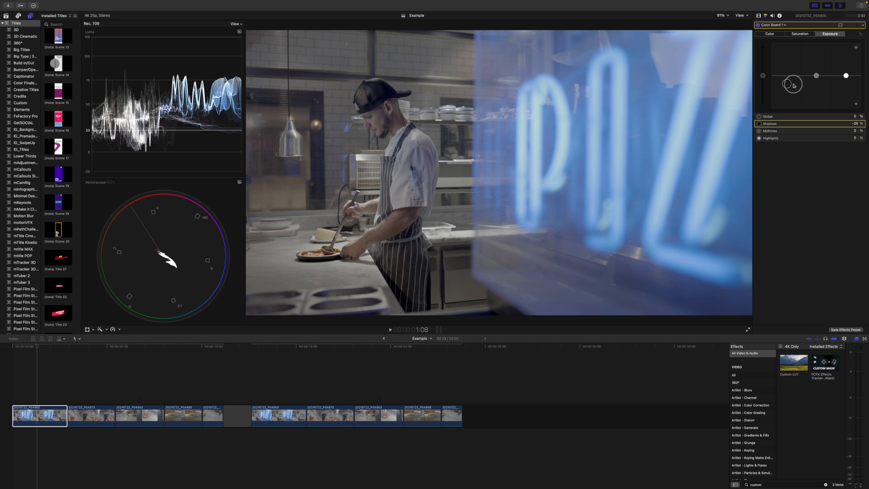
{"action": "left_click_drag", "start_coordinate": [846, 76], "coordinate": [846, 68]}
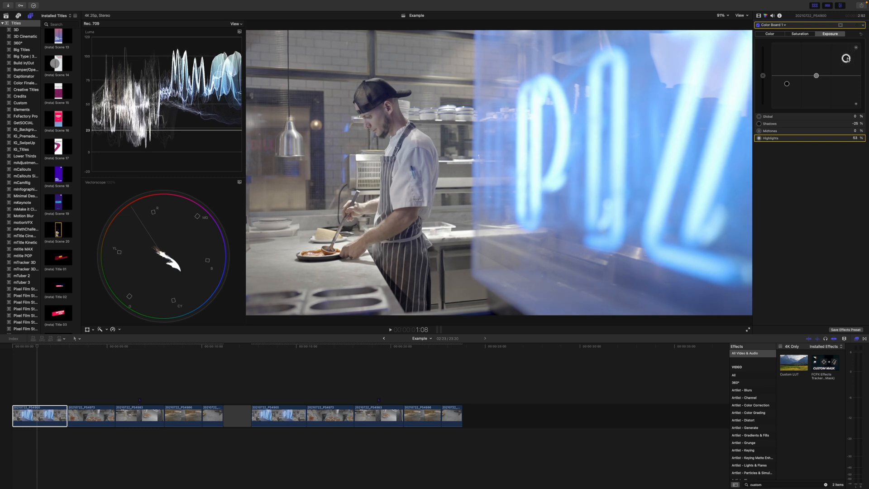
{"action": "left_click_drag", "start_coordinate": [846, 58], "coordinate": [846, 58]}
{"action": "left_click_drag", "start_coordinate": [787, 85], "coordinate": [787, 89]}
{"action": "left_click_drag", "start_coordinate": [846, 58], "coordinate": [845, 57]}
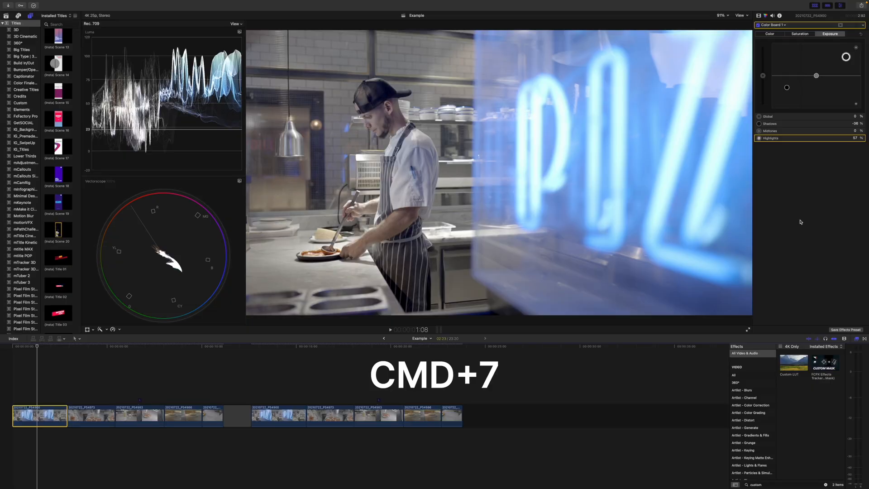
Hide the video scopes and compare the first clip with and without the Color Board correction, leaving it enabled.
{"action": "key", "text": "super+7"}
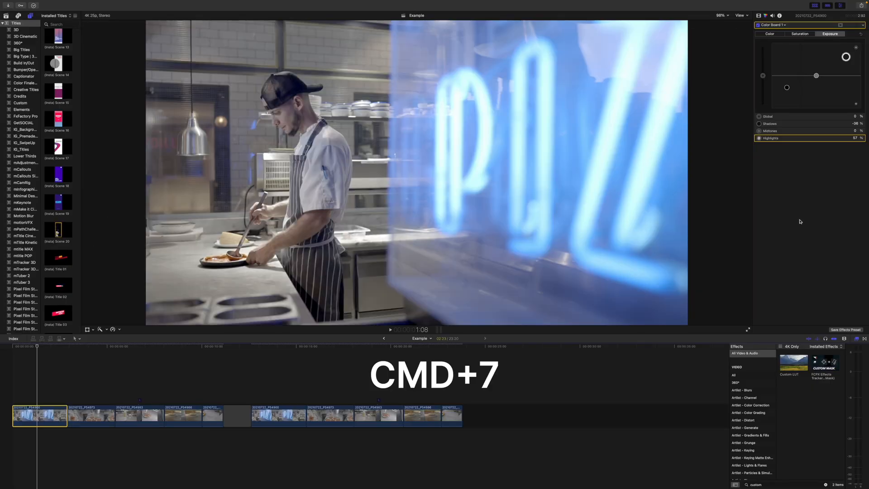
{"action": "left_click", "coordinate": [757, 26]}
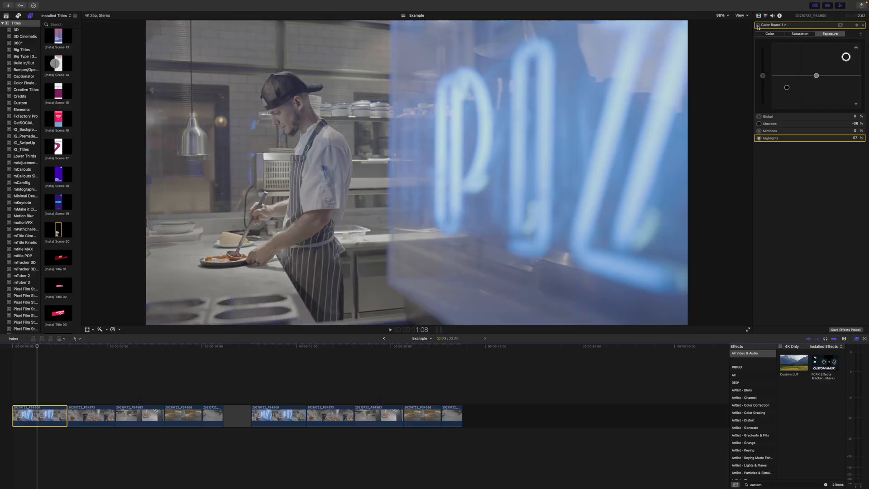
{"action": "left_click", "coordinate": [757, 25]}
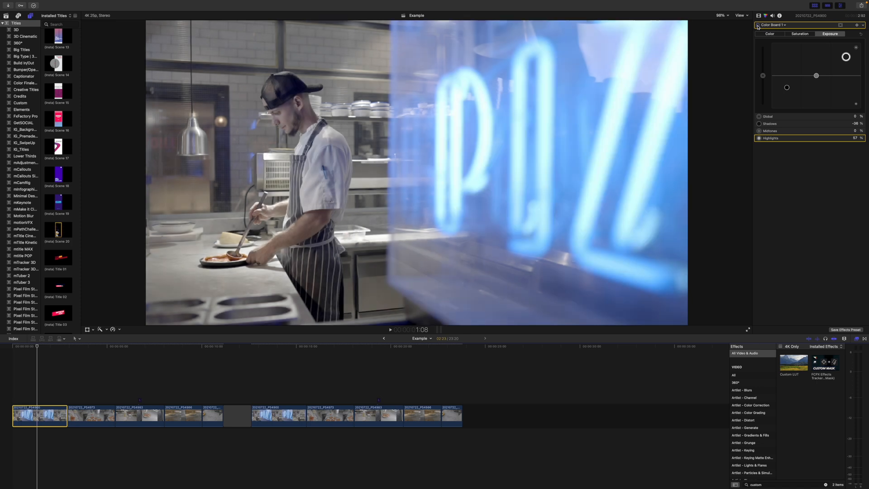
{"action": "left_click", "coordinate": [757, 25]}
{"action": "left_click", "coordinate": [758, 25]}
{"action": "left_click", "coordinate": [757, 25]}
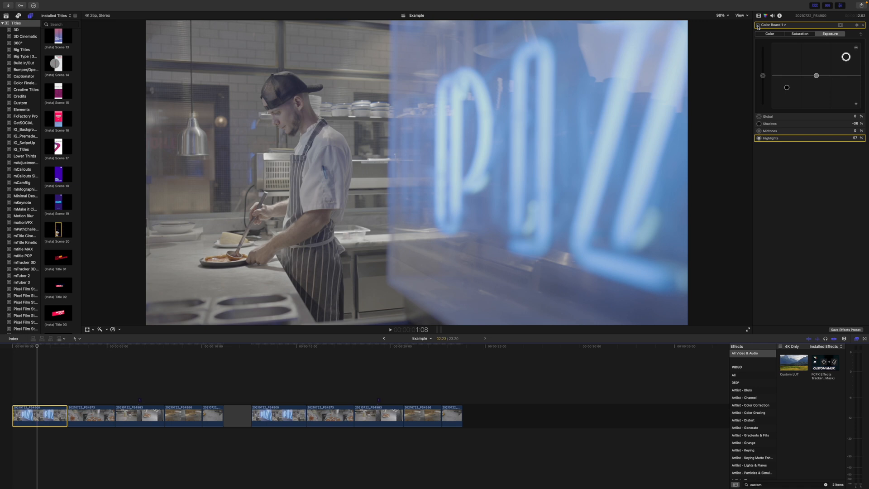
{"action": "left_click", "coordinate": [758, 26]}
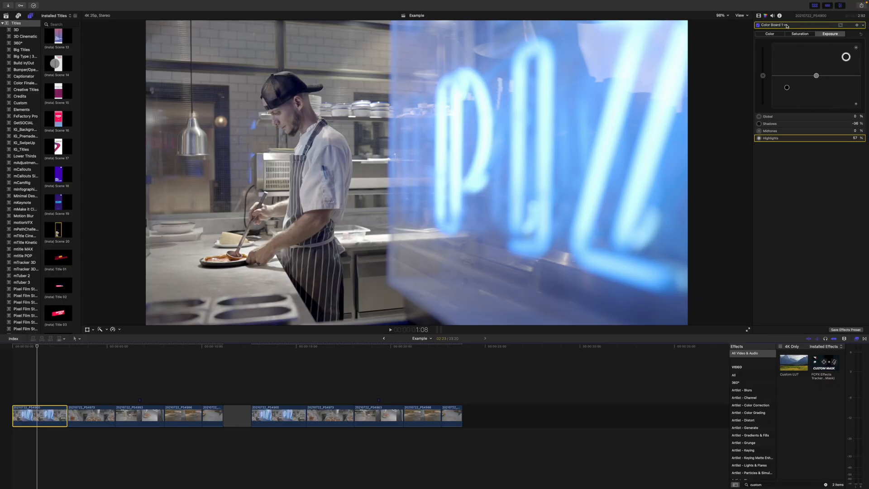
Add a Color Wheels correction to the first clip and warm its temperature to 6187.
{"action": "left_click", "coordinate": [786, 26]}
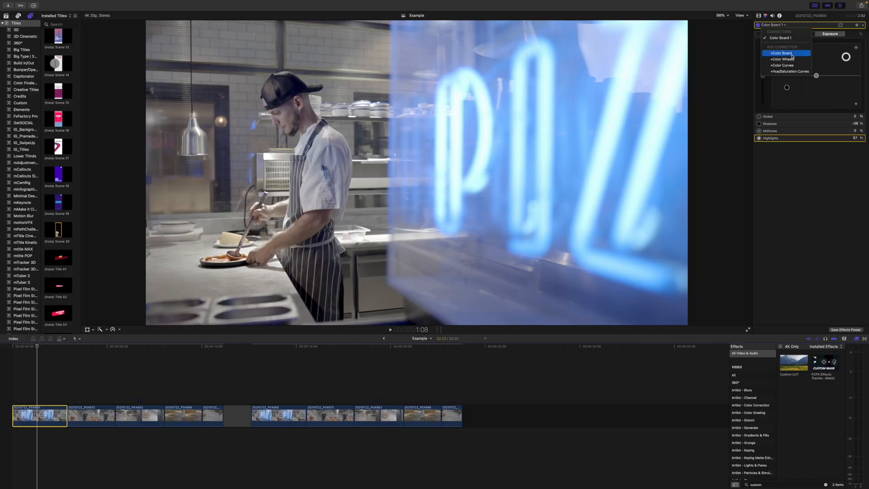
{"action": "left_click", "coordinate": [798, 61]}
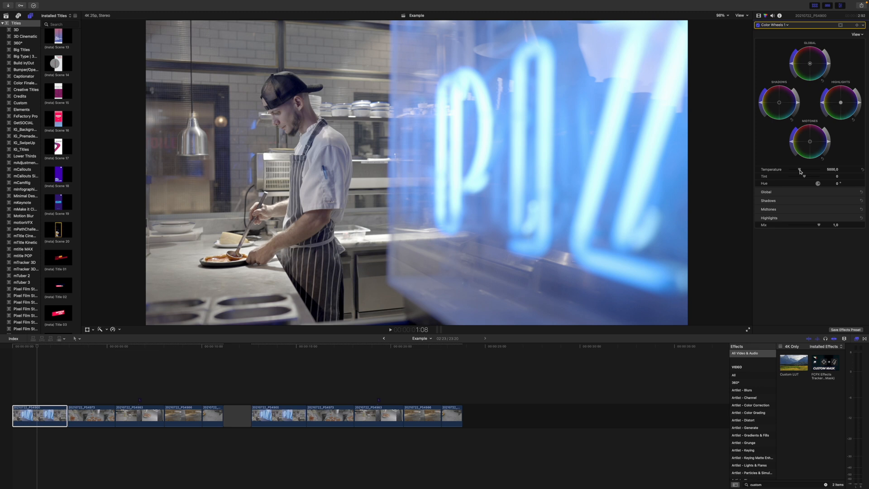
{"action": "left_click_drag", "start_coordinate": [799, 171], "coordinate": [811, 170]}
{"action": "left_click_drag", "start_coordinate": [800, 170], "coordinate": [805, 170]}
{"action": "left_click", "coordinate": [855, 191]}
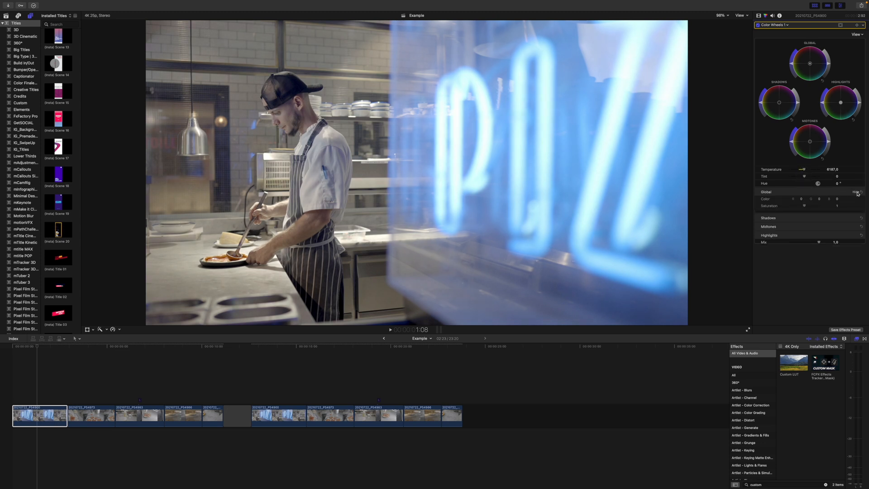
{"action": "left_click", "coordinate": [855, 221]}
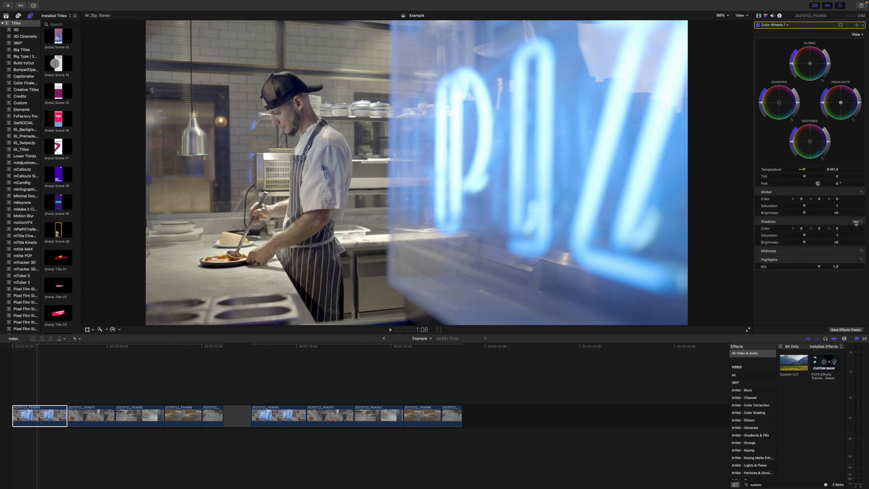
{"action": "left_click", "coordinate": [855, 221]}
{"action": "left_click", "coordinate": [855, 191]}
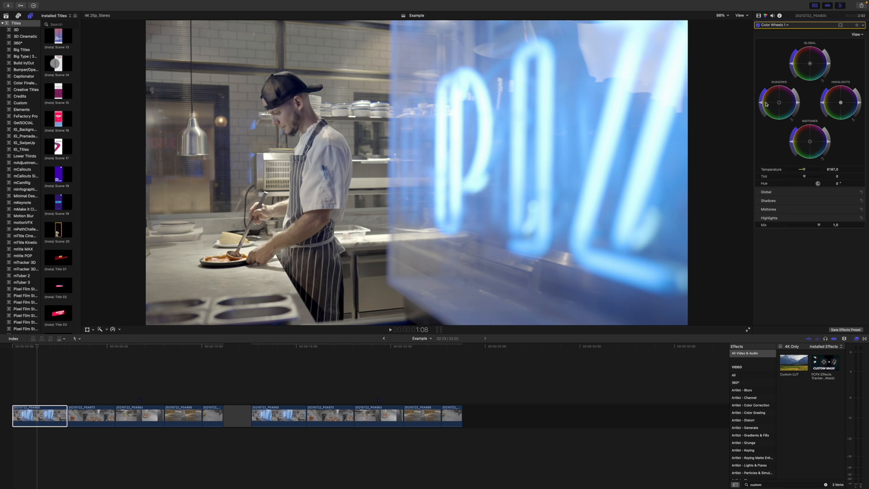
Darken the shadows in Color Wheels 1 and raise the temperature to 6742.
{"action": "left_click_drag", "start_coordinate": [761, 104], "coordinate": [797, 116]}
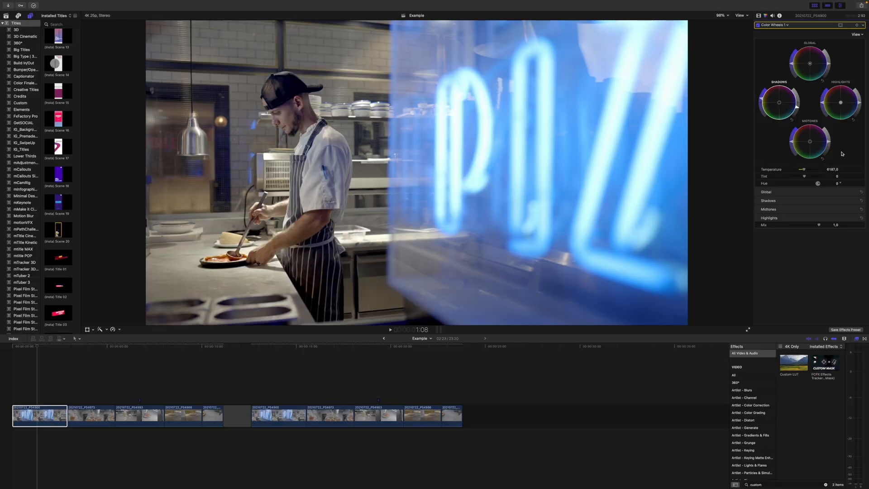
{"action": "left_click_drag", "start_coordinate": [803, 169], "coordinate": [805, 170]}
Compare the first clip with and without the Color Wheels correction, leaving it enabled.
{"action": "left_click", "coordinate": [757, 25]}
{"action": "left_click", "coordinate": [757, 25]}
{"action": "left_click", "coordinate": [757, 25]}
{"action": "left_click", "coordinate": [757, 26]}
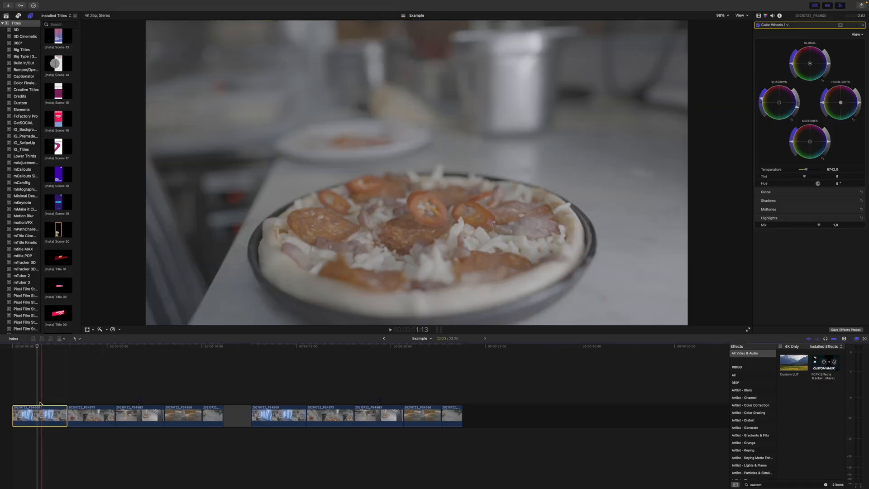
Copy the graded first clip and paste its Color Board and Color Wheels effects onto the next four clips, excluding all audio attributes.
{"action": "left_click", "coordinate": [38, 410]}
{"action": "key", "text": "super+c"}
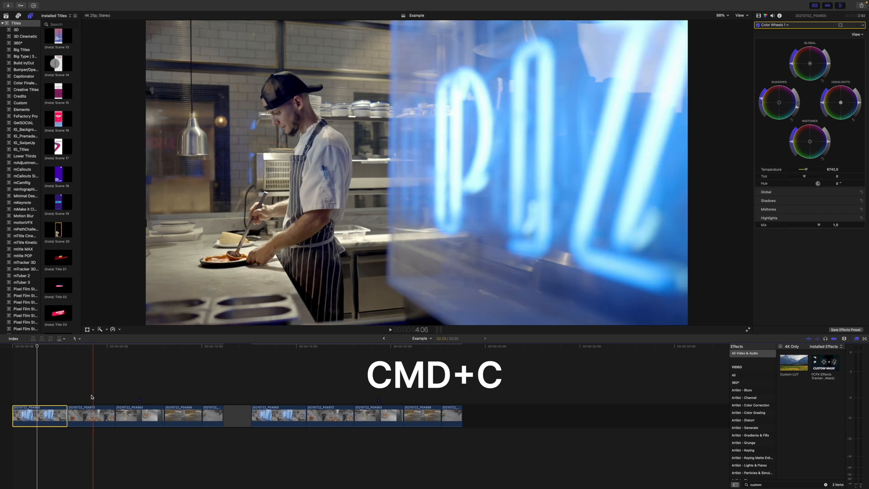
{"action": "left_click", "coordinate": [91, 397]}
{"action": "left_click_drag", "start_coordinate": [90, 432], "coordinate": [219, 416]}
{"action": "key", "text": "super+shift+v"}
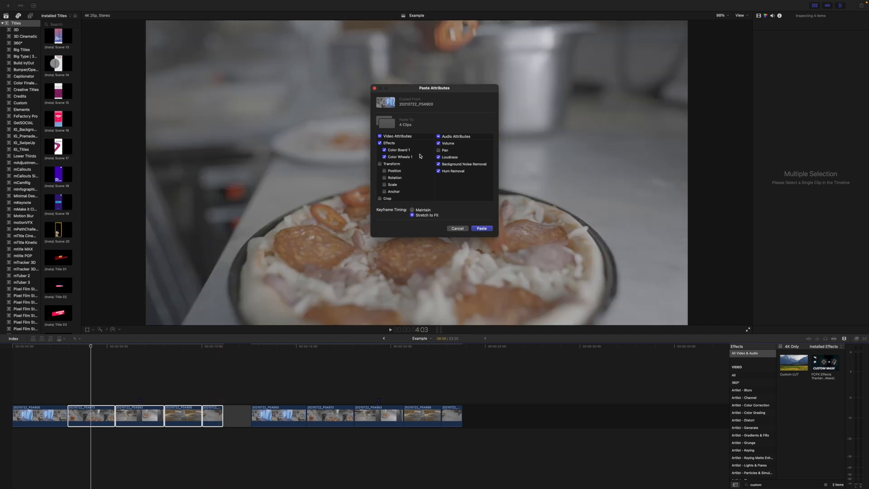
{"action": "left_click", "coordinate": [438, 137]}
{"action": "left_click", "coordinate": [485, 229]}
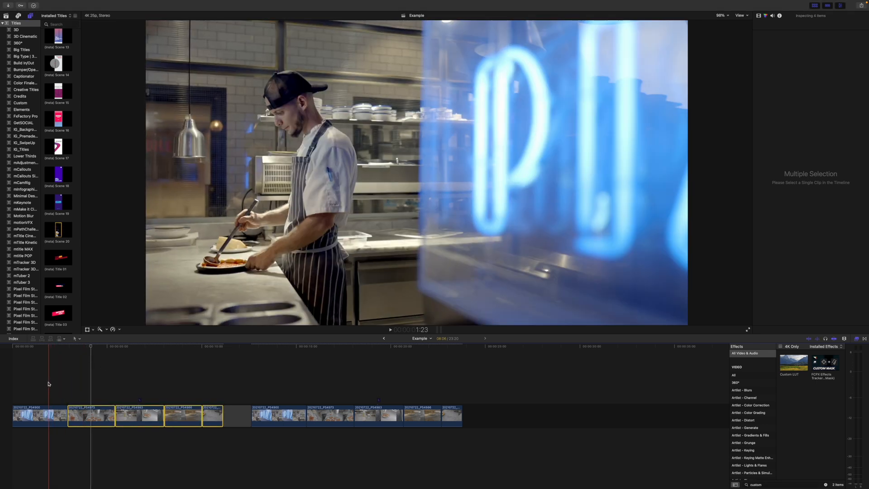
Review the pasted grade on the following clips in the timeline.
{"action": "key", "text": "space"}
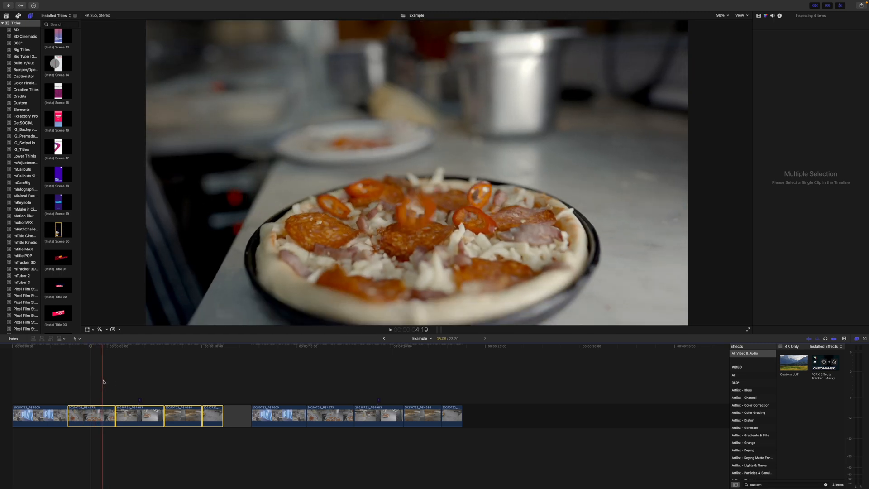
{"action": "left_click", "coordinate": [129, 381]}
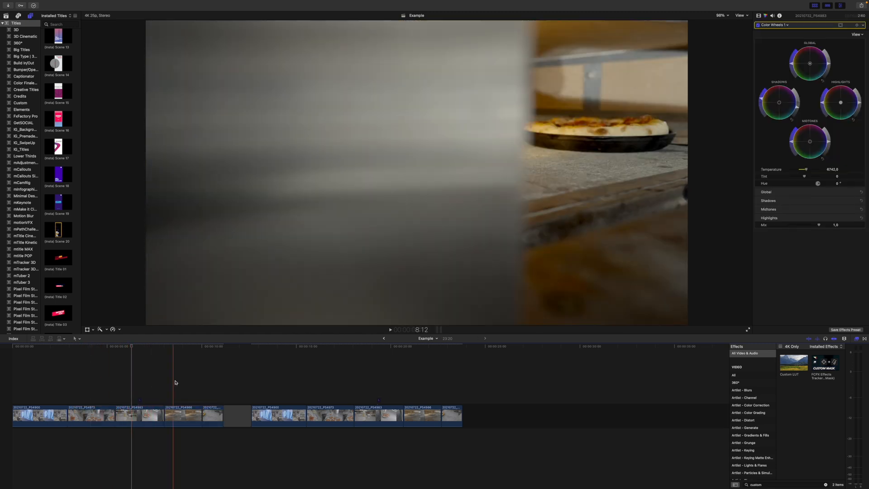
Show the video scopes and raise the second clip's highlights exposure in the Color Board.
{"action": "left_click", "coordinate": [88, 384]}
{"action": "key", "text": "c"}
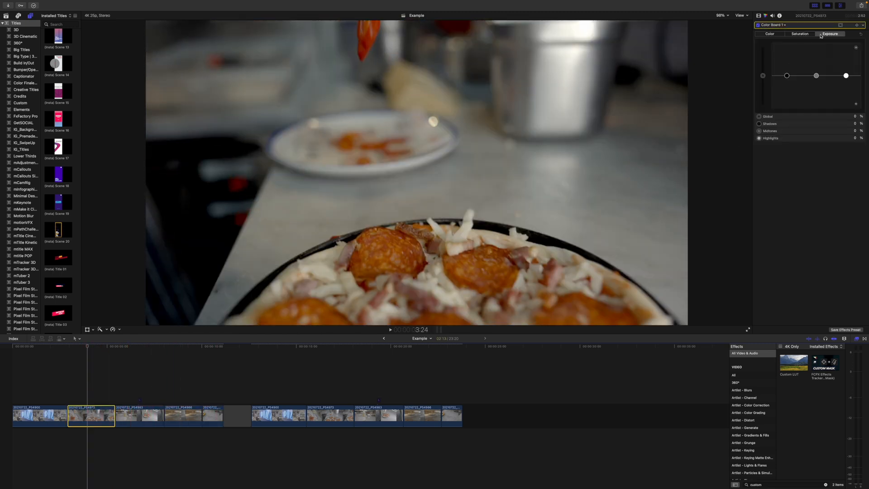
{"action": "key", "text": "super+7"}
{"action": "left_click_drag", "start_coordinate": [846, 75], "coordinate": [845, 64]}
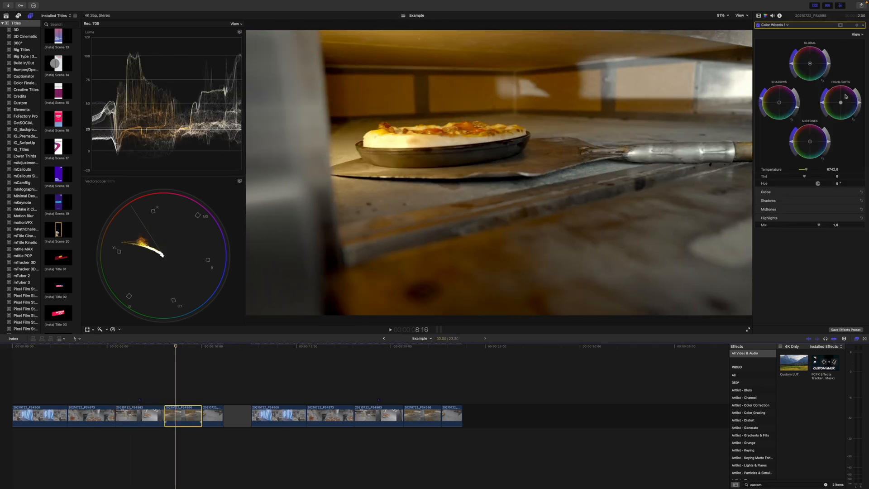
Cool the fourth clip's Color Wheels temperature to about 4801 and switch to its Color Board correction.
{"action": "left_click", "coordinate": [776, 25]}
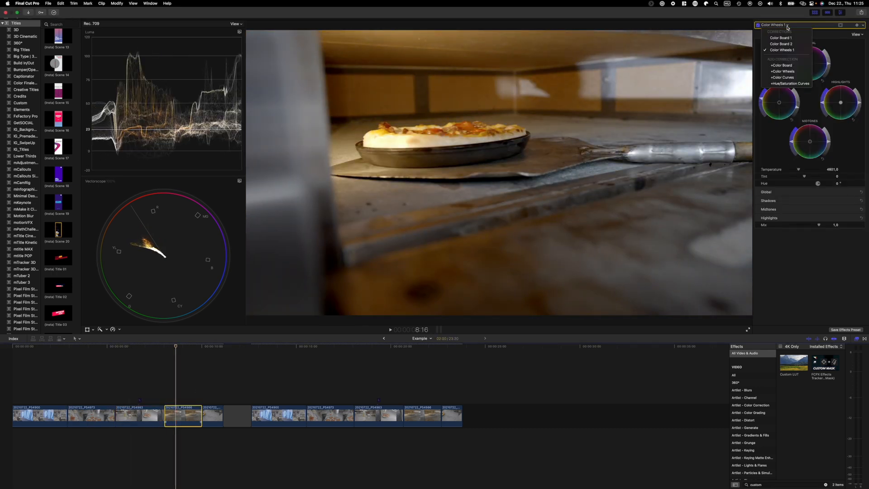
{"action": "left_click", "coordinate": [781, 32]}
Raise the fifth clip's highlights exposure in the Color Board and fine-tune its shadows.
{"action": "key", "text": "space"}
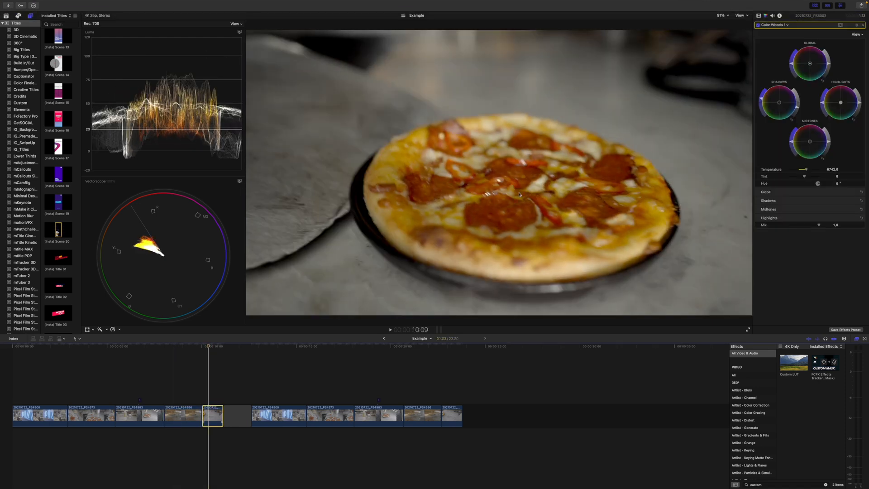
{"action": "left_click", "coordinate": [774, 24]}
{"action": "left_click", "coordinate": [776, 35]}
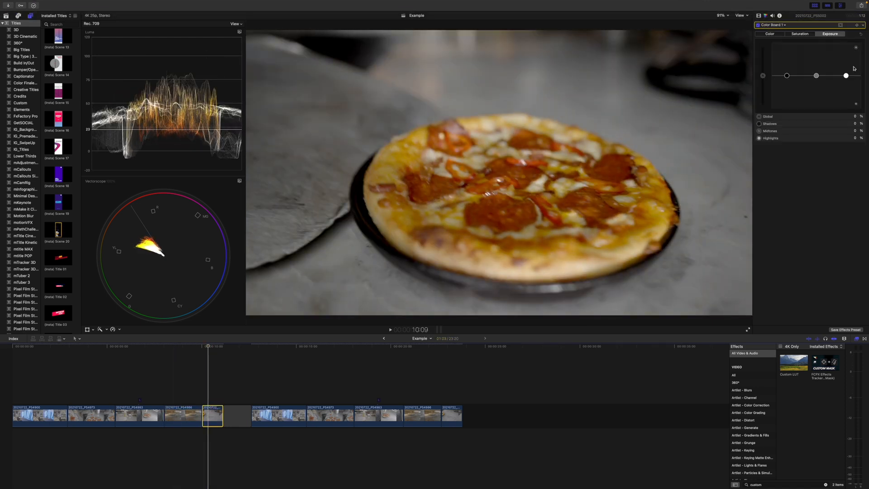
{"action": "left_click_drag", "start_coordinate": [846, 76], "coordinate": [845, 67]}
{"action": "left_click_drag", "start_coordinate": [786, 75], "coordinate": [787, 74]}
Review the finished grade across the first group of clips.
{"action": "left_click", "coordinate": [47, 385]}
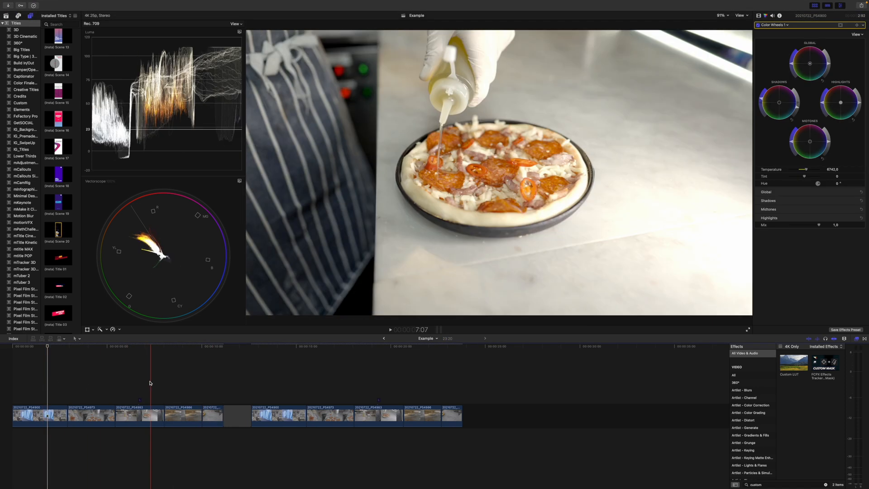
{"action": "left_click", "coordinate": [181, 384]}
{"action": "left_click", "coordinate": [212, 384]}
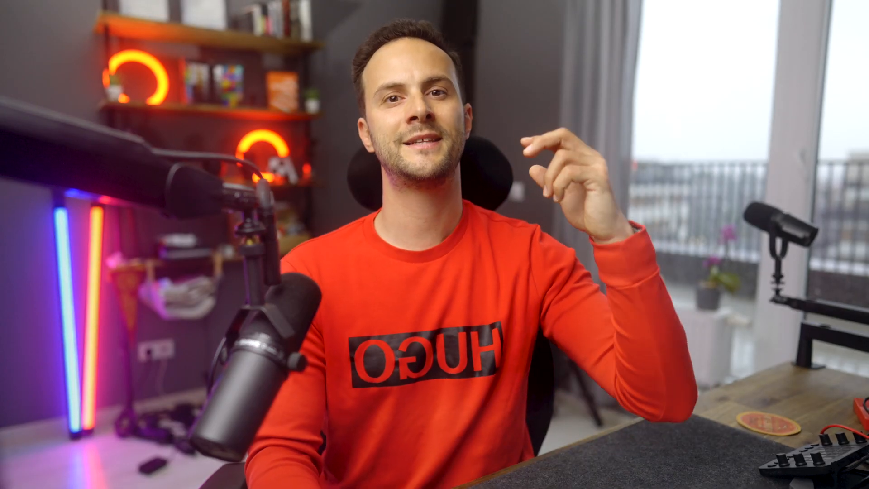